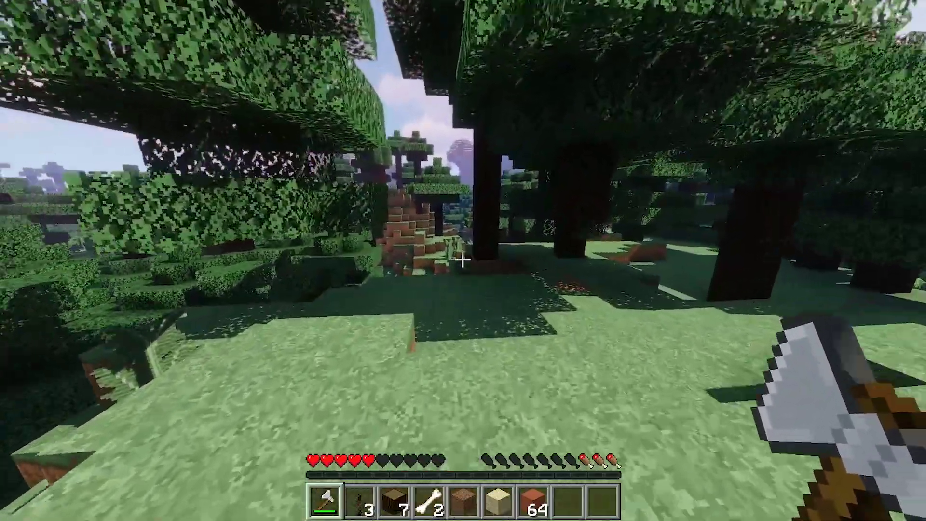
- Chop the tree trunk with the axe, raising the log count from 7 to 11
{"action": "left_click", "coordinate": [462, 259]}
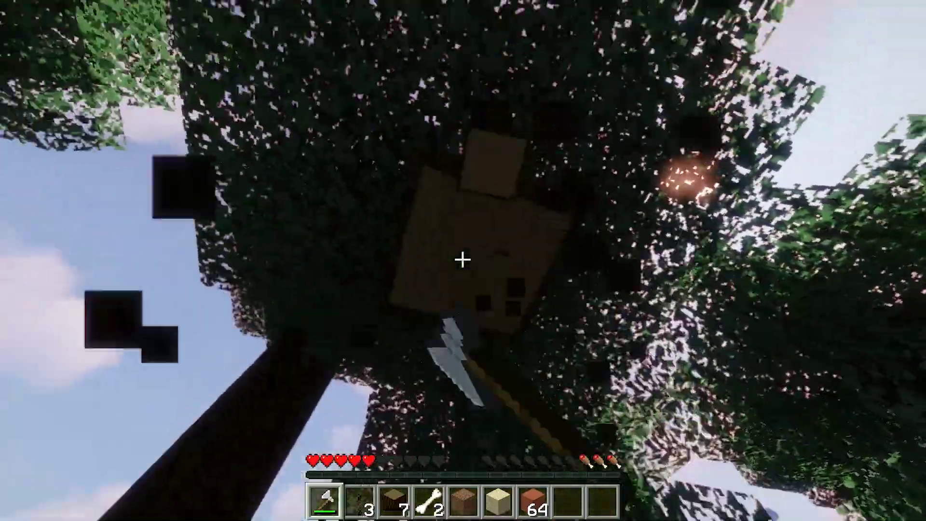
{"action": "left_click", "coordinate": [462, 259]}
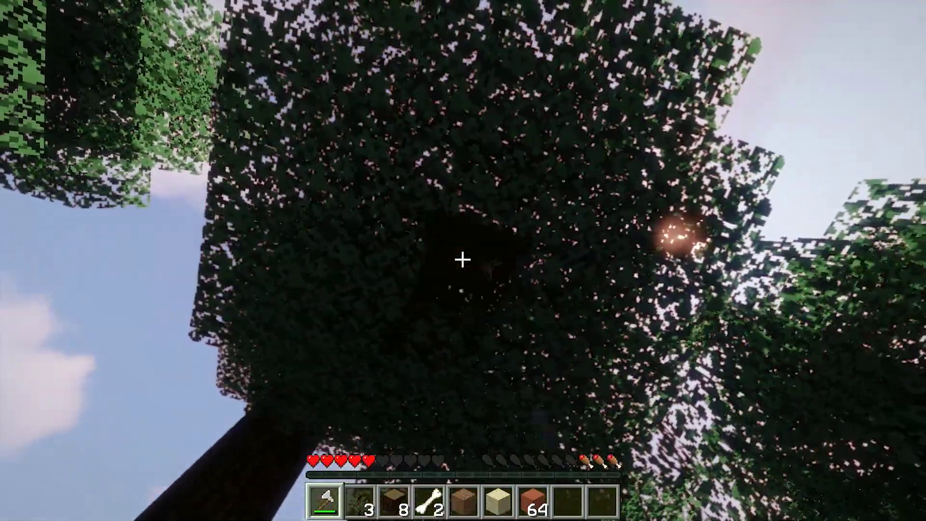
{"action": "left_click", "coordinate": [462, 259]}
{"action": "left_click", "coordinate": [461, 259]}
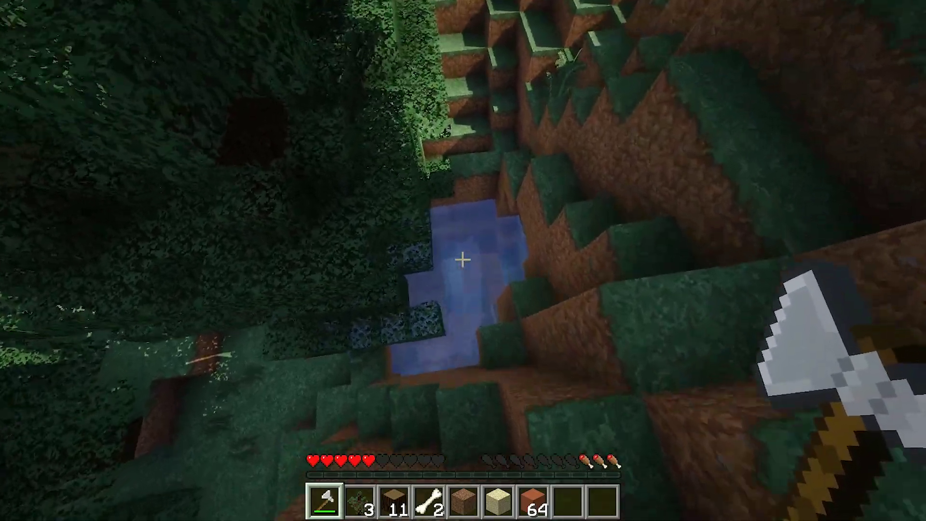
- Walk through the water pool and forest to the berry bush clearing
{"action": "key", "text": "w"}
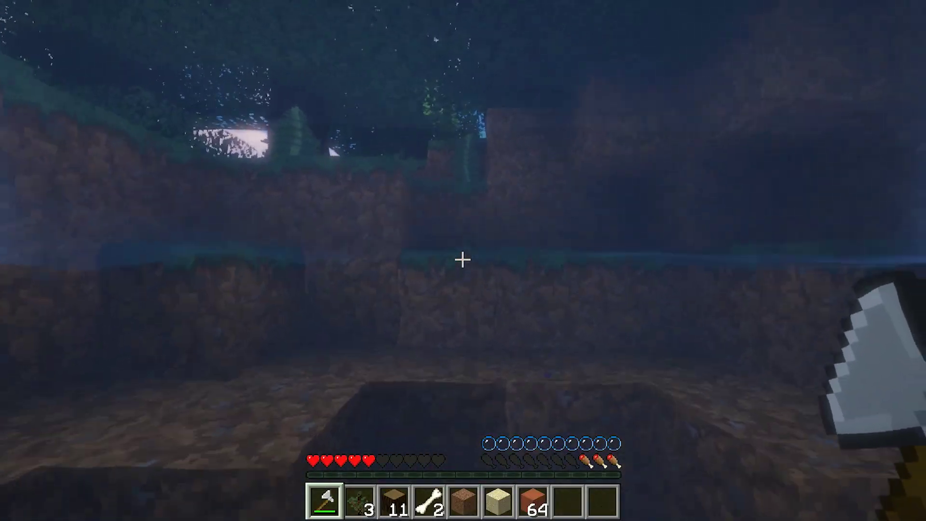
{"action": "key", "text": "space"}
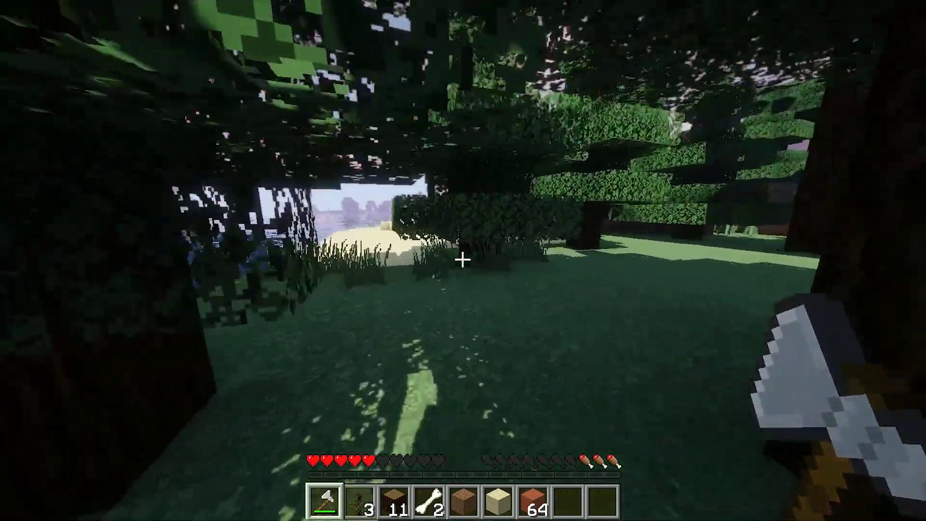
{"action": "key", "text": "w"}
{"action": "key", "text": "w"}
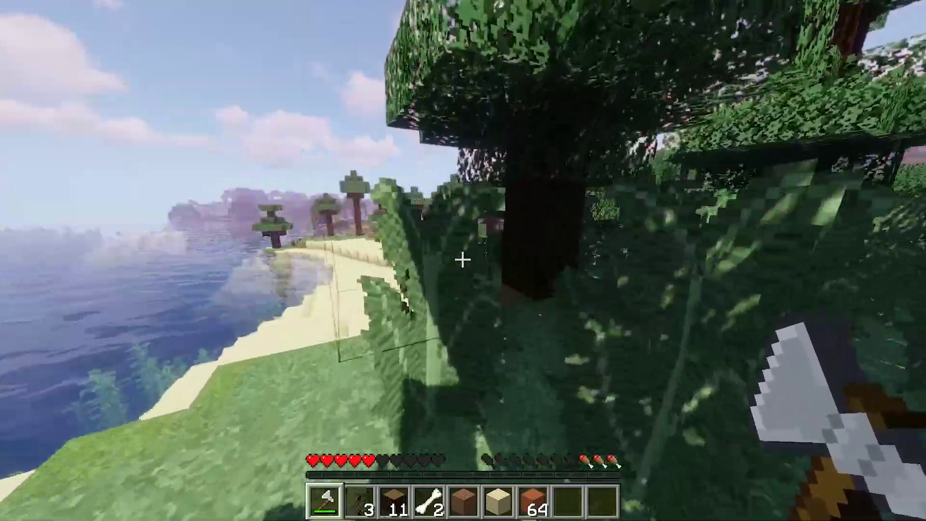
{"action": "key", "text": "w"}
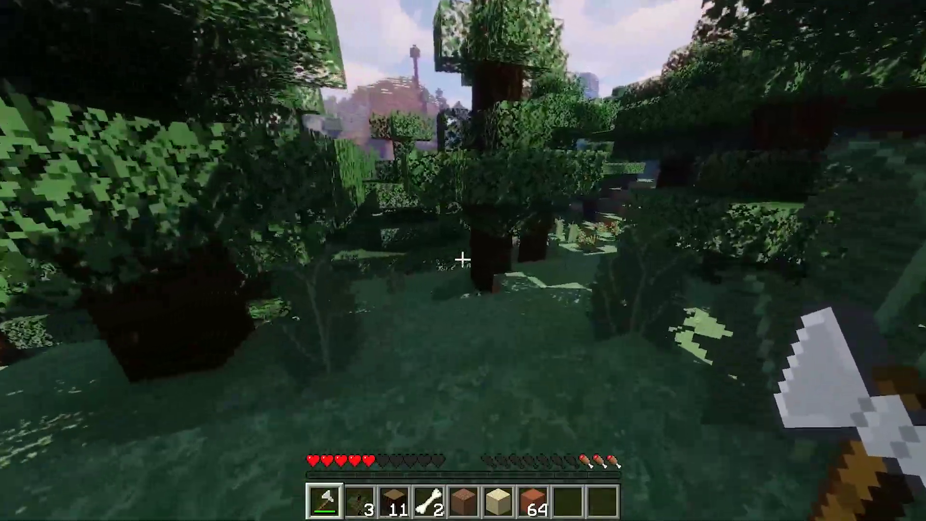
{"action": "key", "text": "w"}
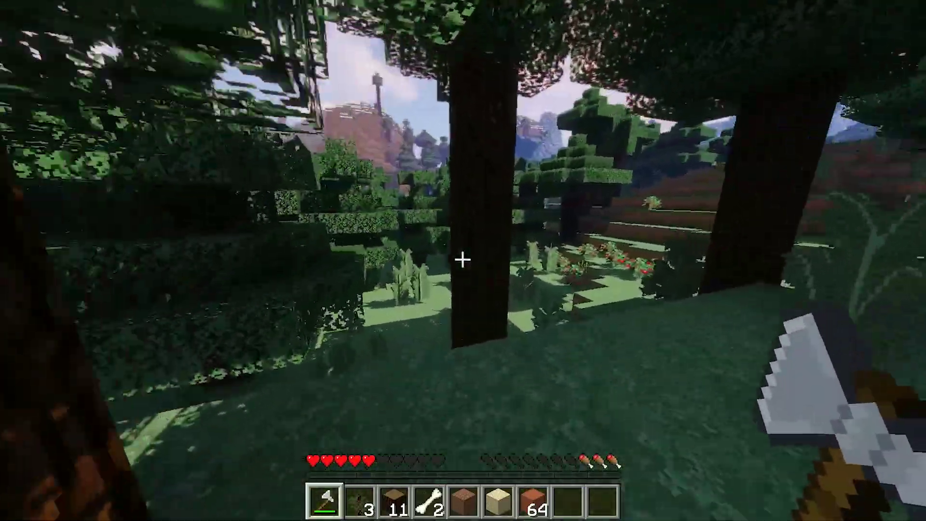
{"action": "key", "text": "w"}
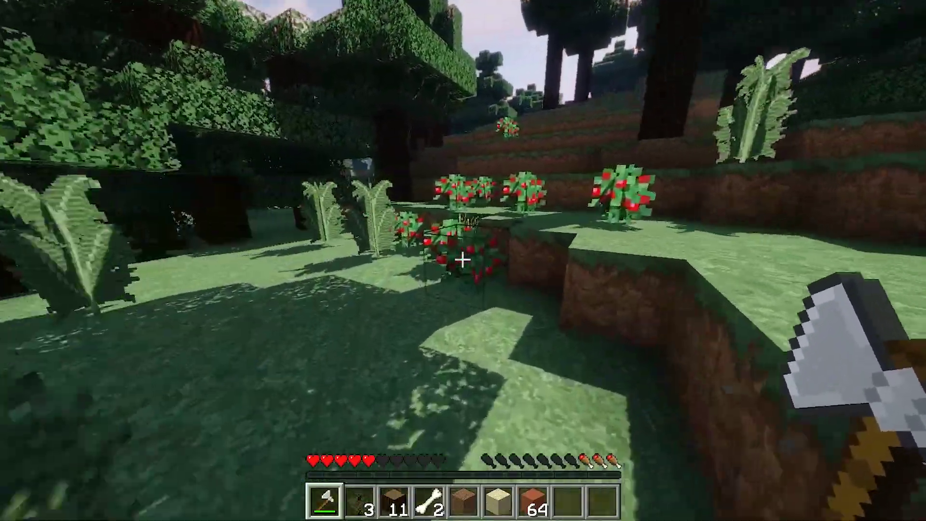
- Break berry bushes to collect sweet berries, then plant two new berry bushes
{"action": "left_click", "coordinate": [461, 261]}
{"action": "key", "text": "w"}
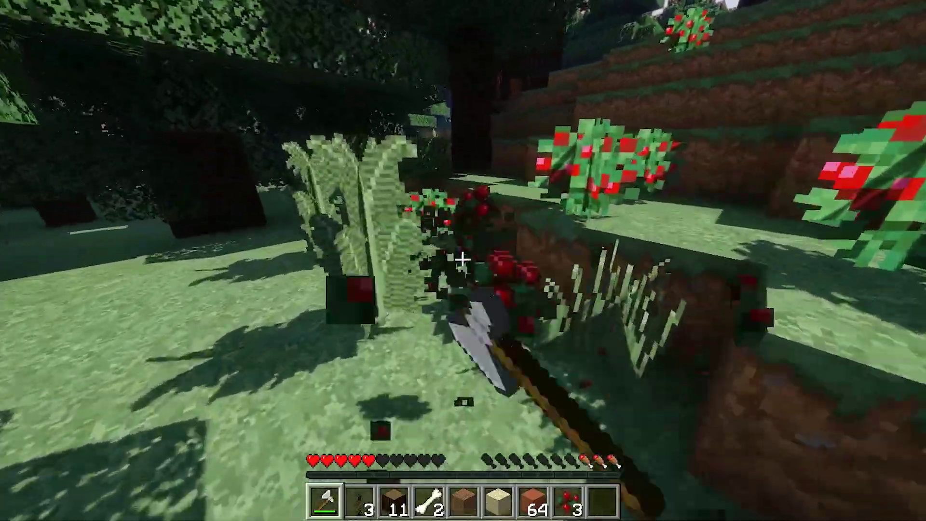
{"action": "key", "text": "3"}
{"action": "scroll", "coordinate": [462, 260], "scroll_direction": "down", "scroll_amount": 5}
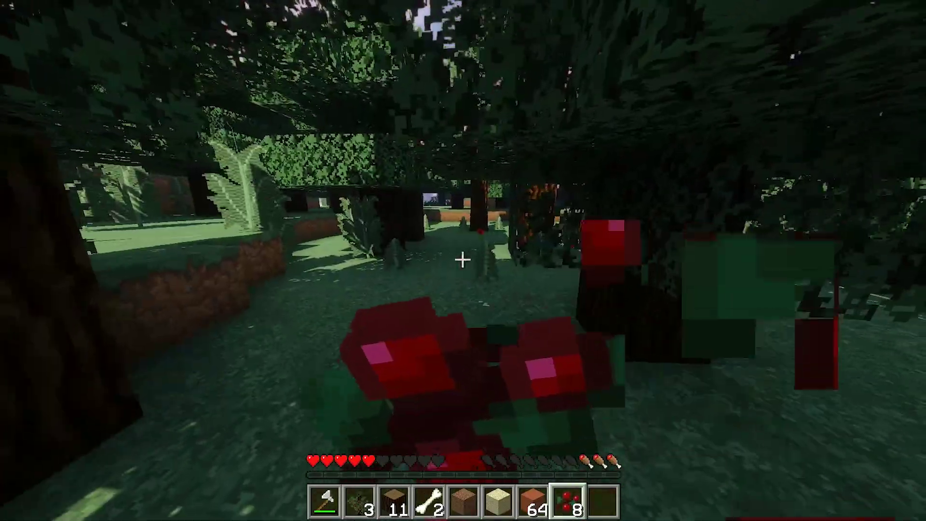
{"action": "right_click", "coordinate": [461, 260]}
{"action": "right_click", "coordinate": [462, 260]}
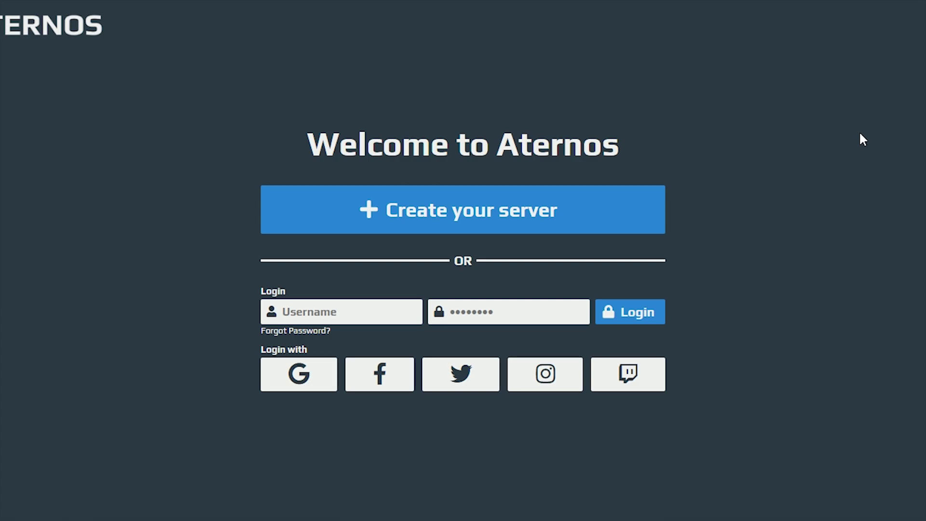
- Choose 'Create your server' on the Aternos welcome page
{"action": "left_click", "coordinate": [514, 217]}
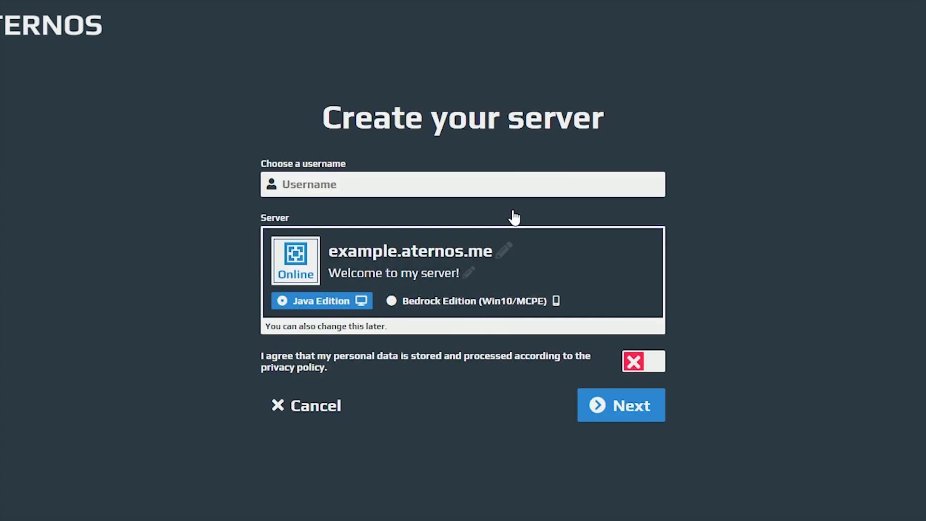
- Enter a username for the server, then sign up with an e-mail address and password
{"action": "left_click", "coordinate": [391, 179]}
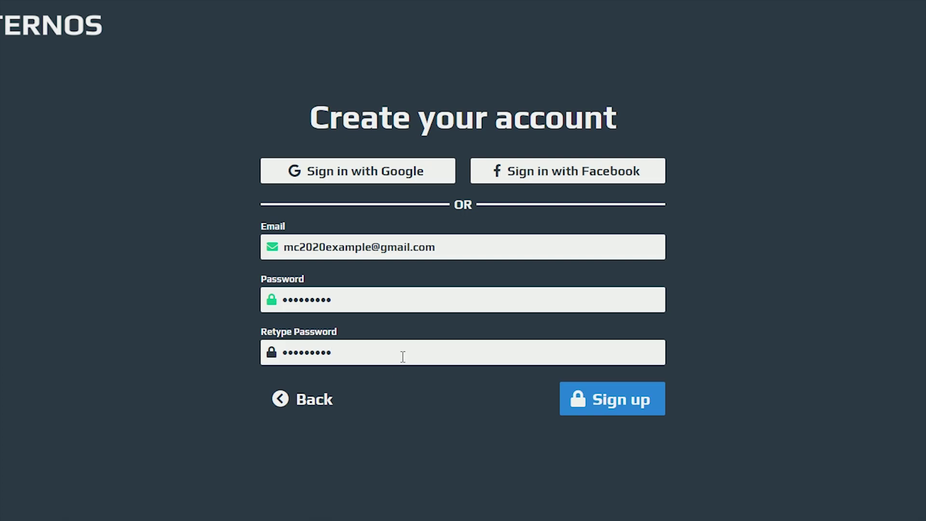
{"action": "left_click", "coordinate": [588, 405]}
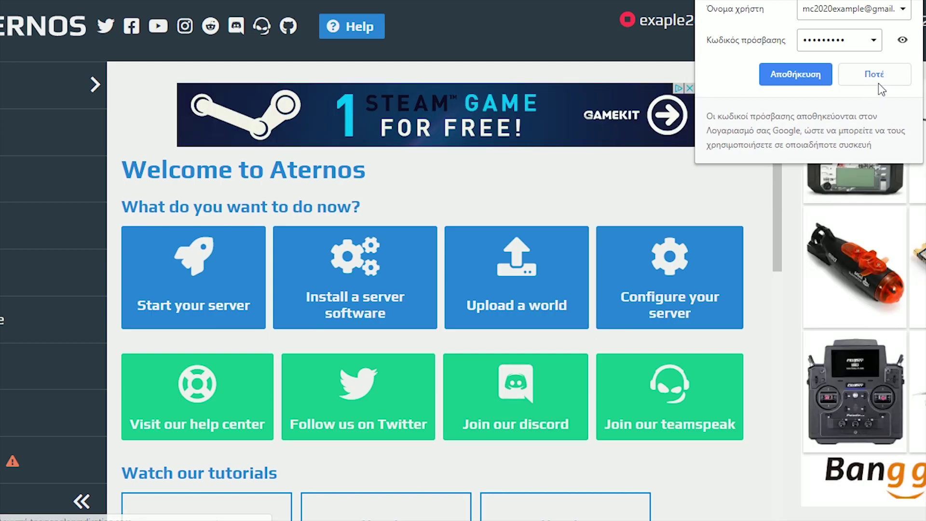
- Decline saving the password, dismiss the Steam ad, view the Worlds page, and return Home
{"action": "left_click", "coordinate": [876, 79]}
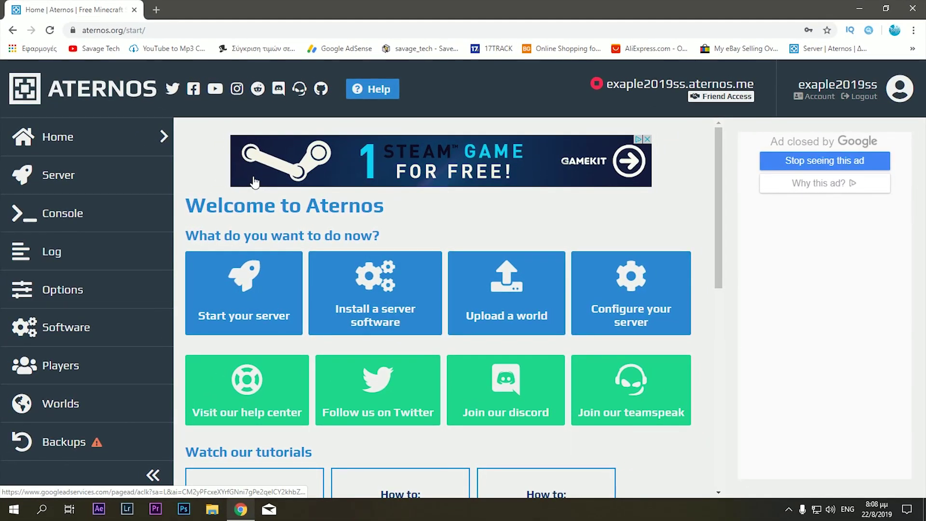
{"action": "left_click", "coordinate": [648, 139]}
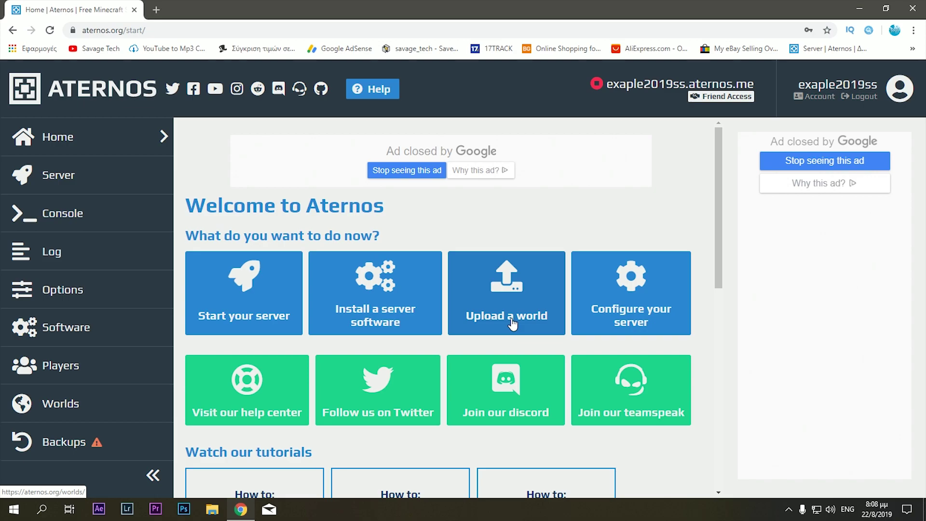
{"action": "left_click", "coordinate": [520, 304]}
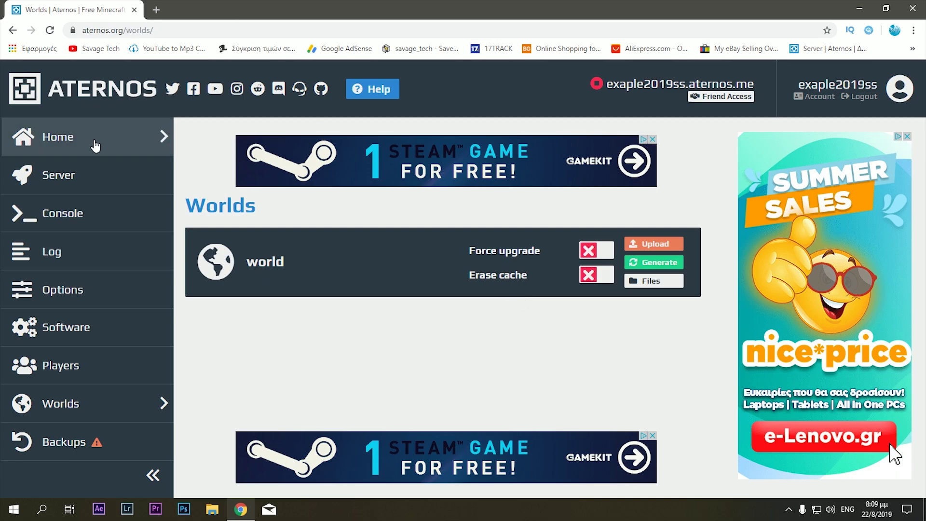
{"action": "left_click", "coordinate": [94, 144]}
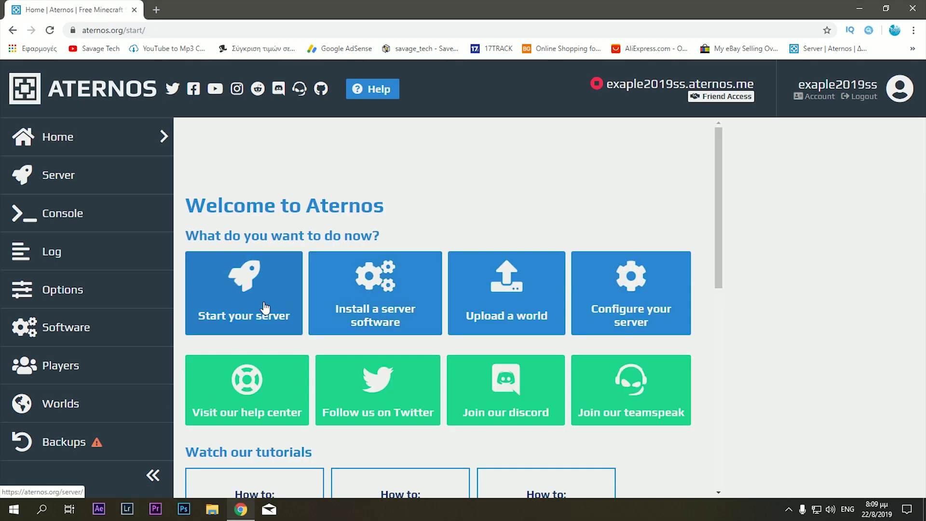
- View the offline server and its address, then check the empty Console and Log
{"action": "left_click", "coordinate": [275, 304]}
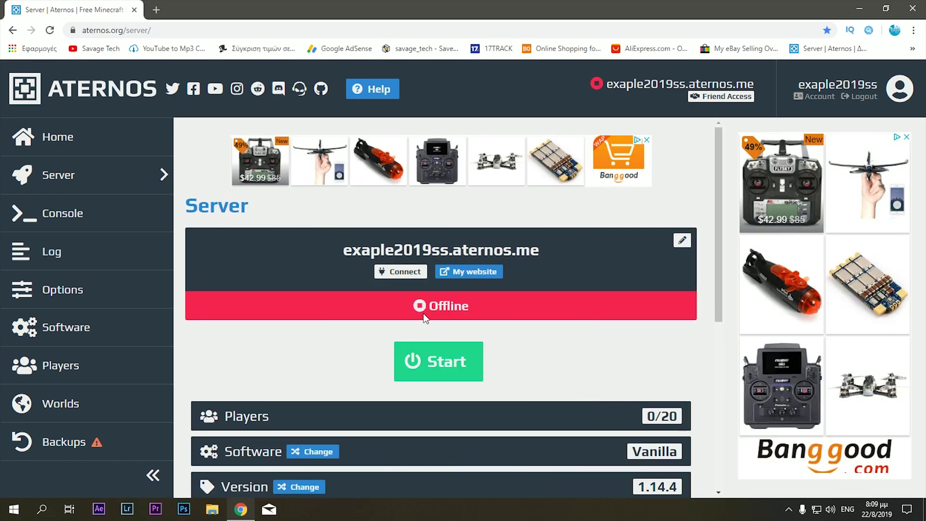
{"action": "left_click_drag", "start_coordinate": [339, 253], "coordinate": [565, 260]}
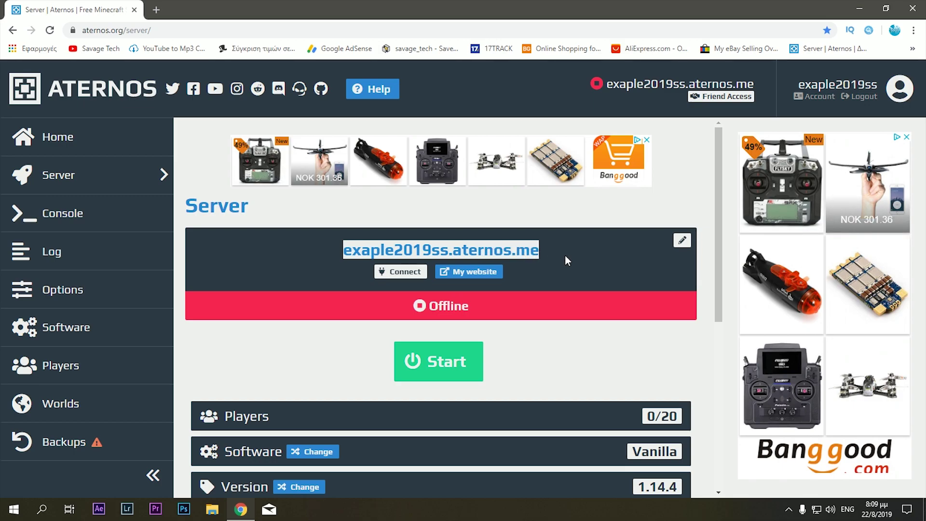
{"action": "left_click", "coordinate": [536, 253]}
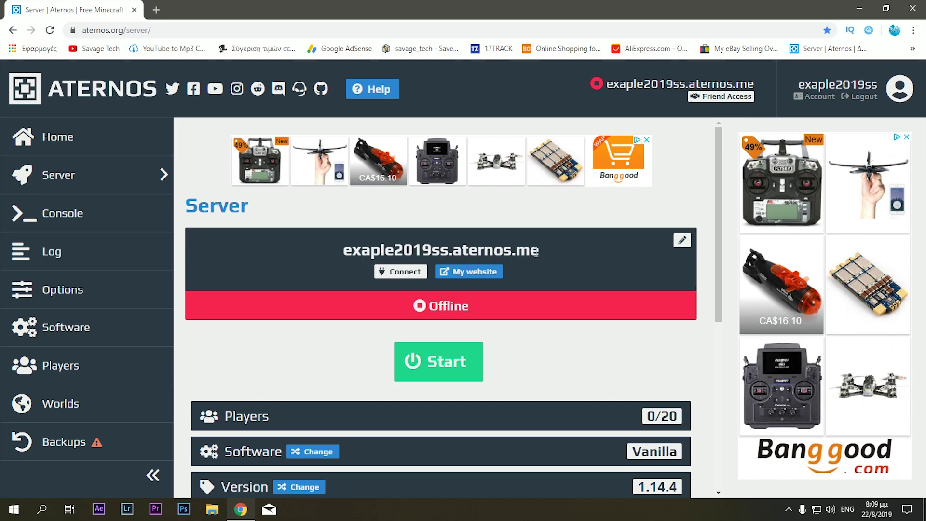
{"action": "left_click", "coordinate": [107, 215]}
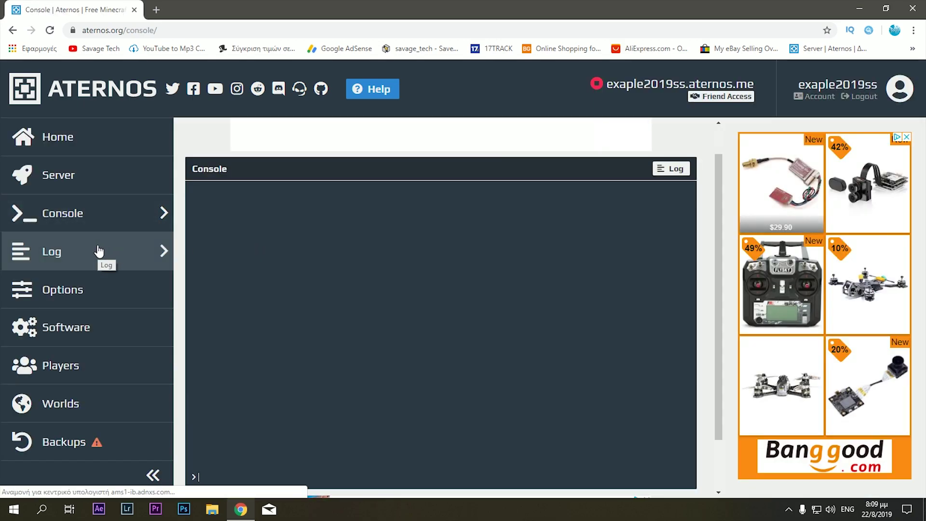
{"action": "left_click", "coordinate": [99, 251]}
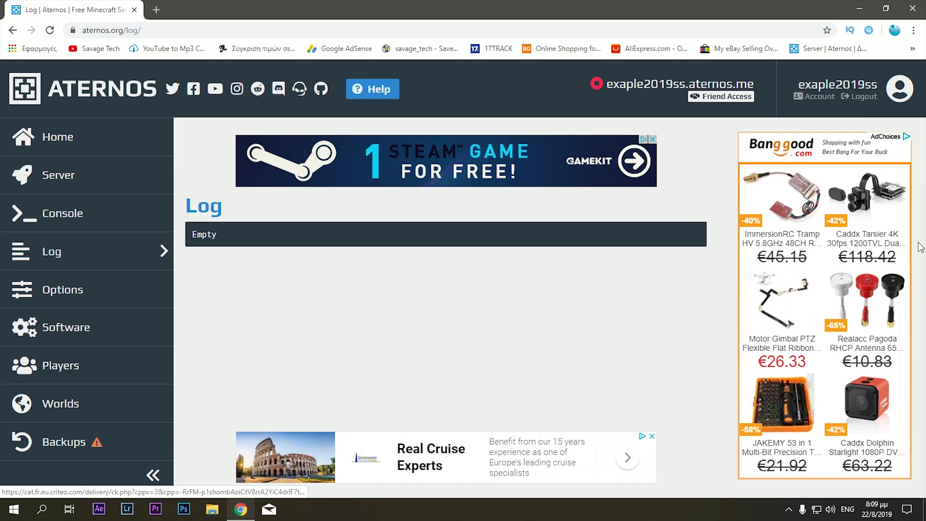
{"action": "left_click", "coordinate": [128, 257]}
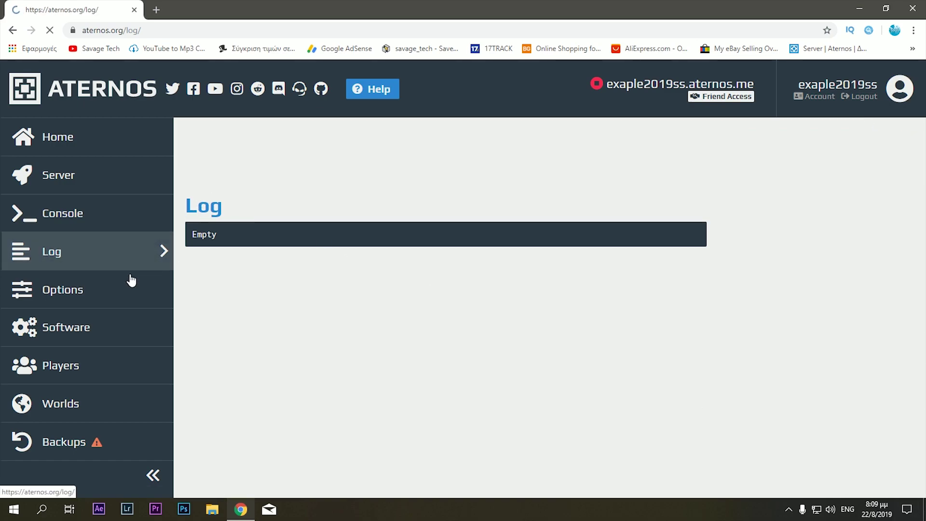
- In Options, keep the gamemode as Survival and switch the whitelist on
{"action": "left_click", "coordinate": [99, 298]}
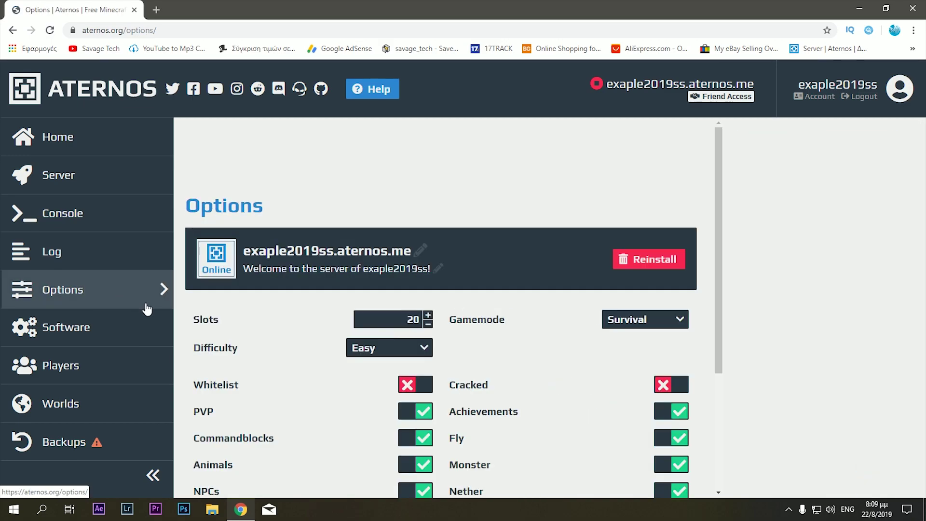
{"action": "scroll", "coordinate": [525, 297], "scroll_direction": "down", "scroll_amount": 2}
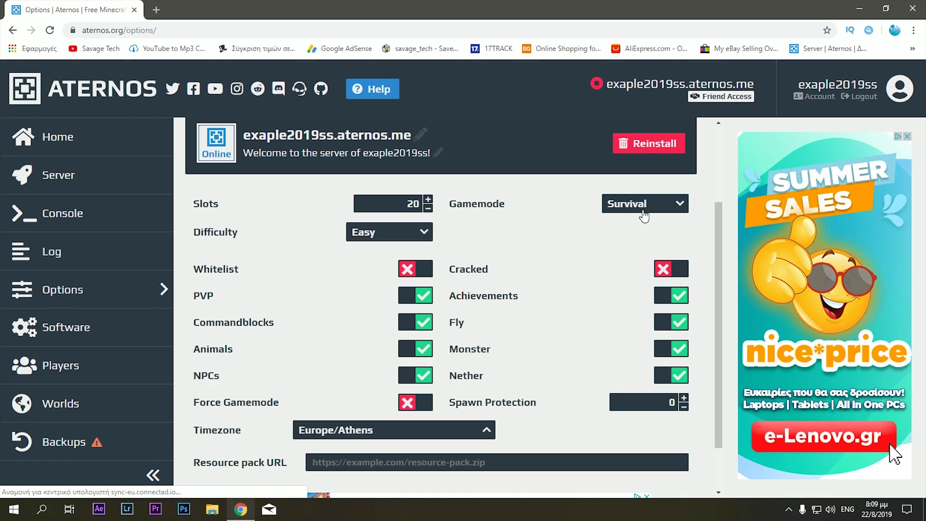
{"action": "left_click", "coordinate": [644, 215]}
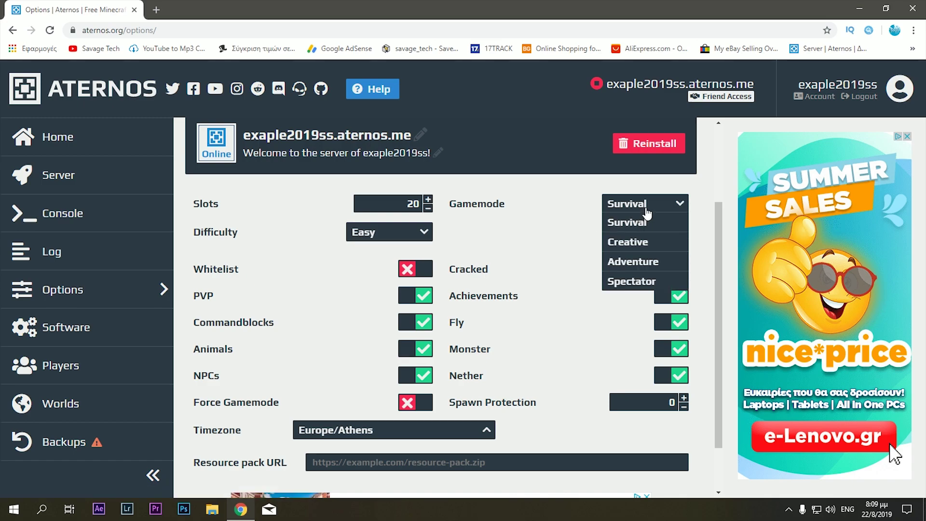
{"action": "left_click", "coordinate": [647, 213]}
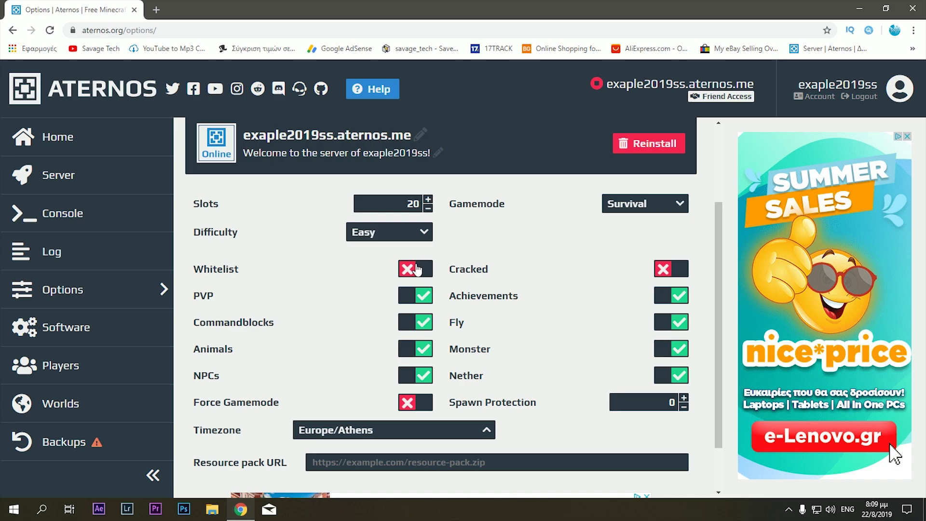
{"action": "left_click", "coordinate": [417, 269]}
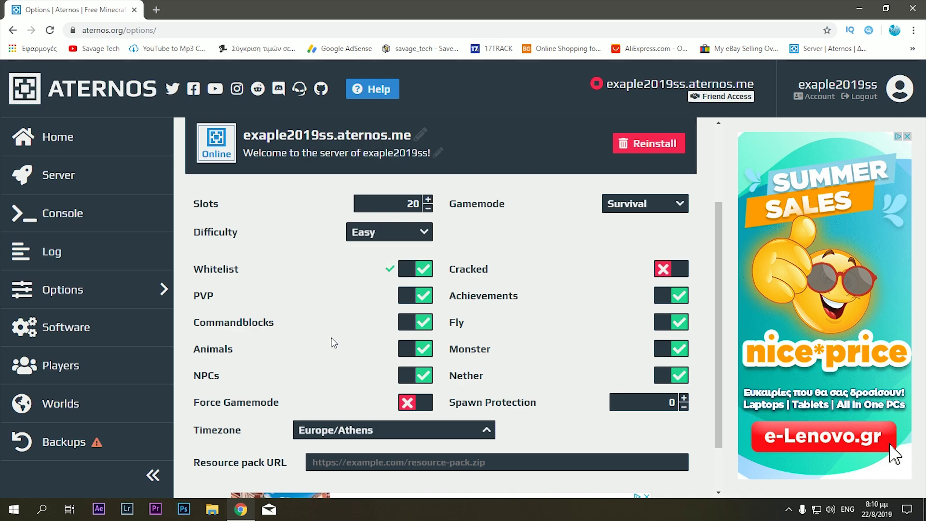
{"action": "left_click", "coordinate": [114, 367]}
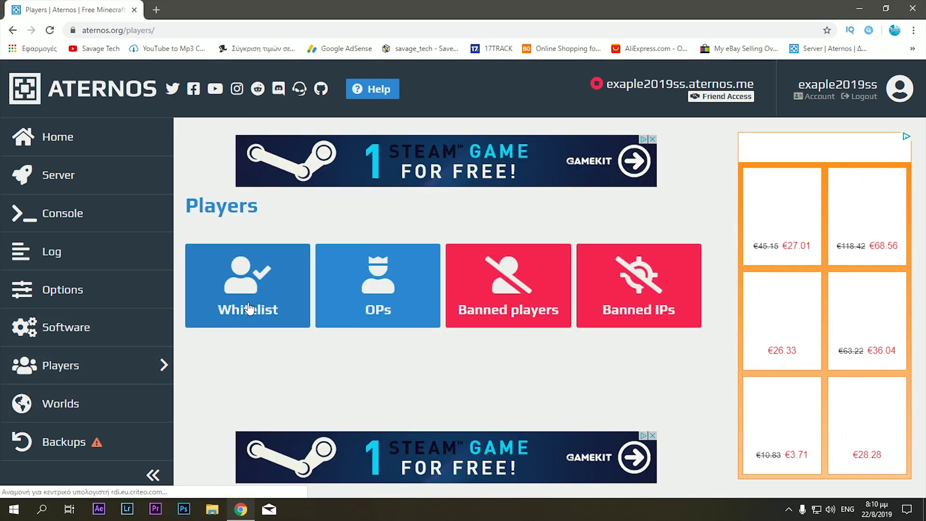
- Check the Players whitelist, then switch the Cracked toggle on in Options
{"action": "left_click", "coordinate": [249, 309]}
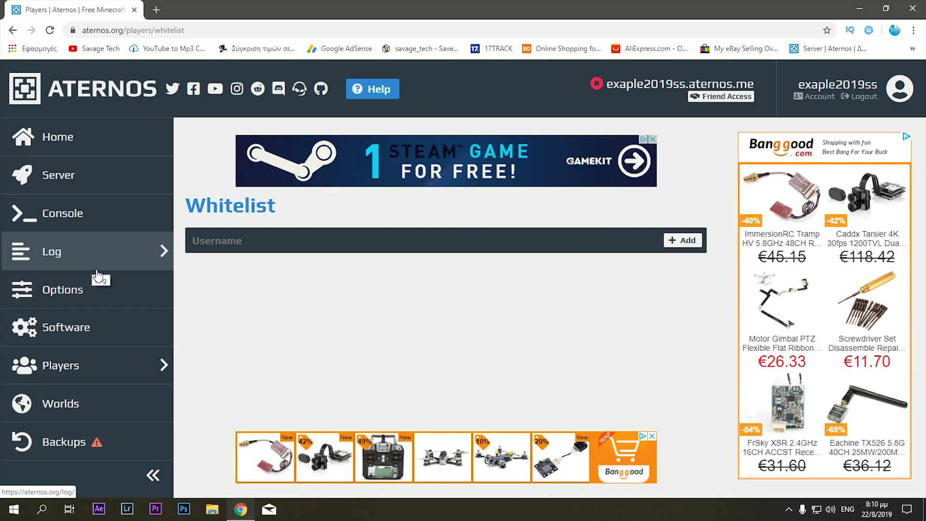
{"action": "left_click", "coordinate": [105, 296]}
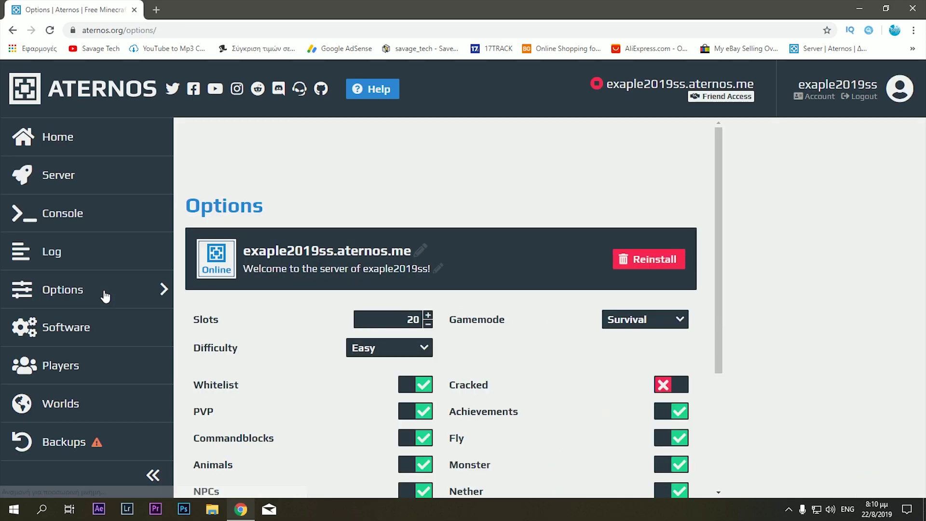
{"action": "scroll", "coordinate": [469, 328], "scroll_direction": "down", "scroll_amount": 3}
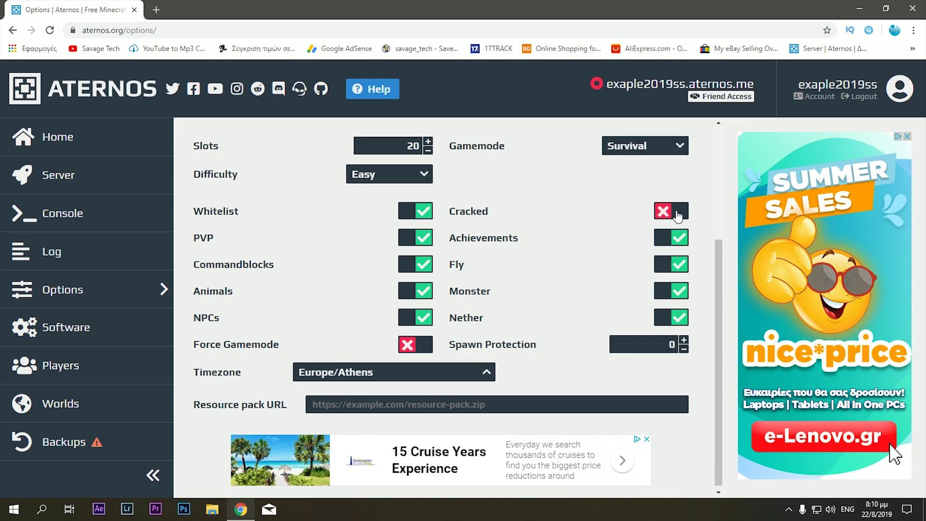
{"action": "left_click", "coordinate": [678, 213]}
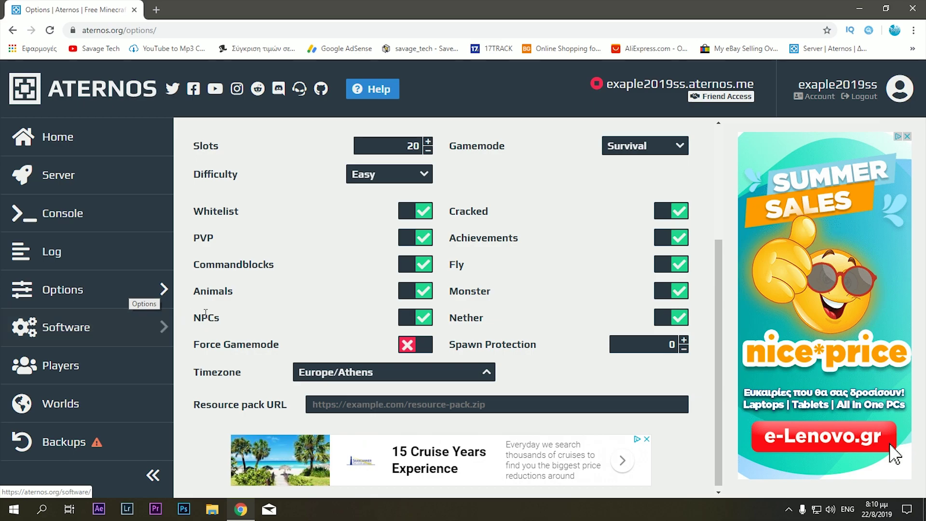
{"action": "scroll", "coordinate": [289, 327], "scroll_direction": "down", "scroll_amount": 1}
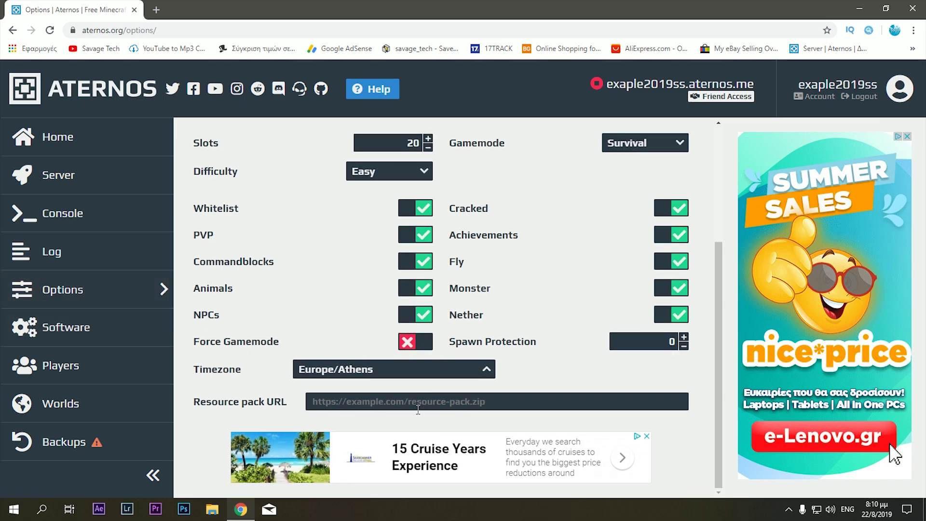
{"action": "left_click", "coordinate": [129, 339]}
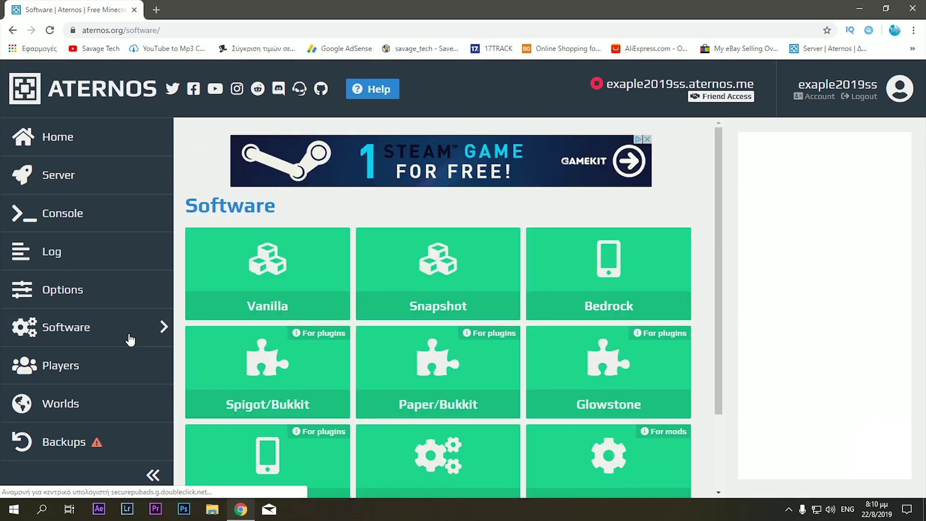
- Look over the Software page and the OPs list, then open Friend Access
{"action": "scroll", "coordinate": [299, 306], "scroll_direction": "down", "scroll_amount": 2}
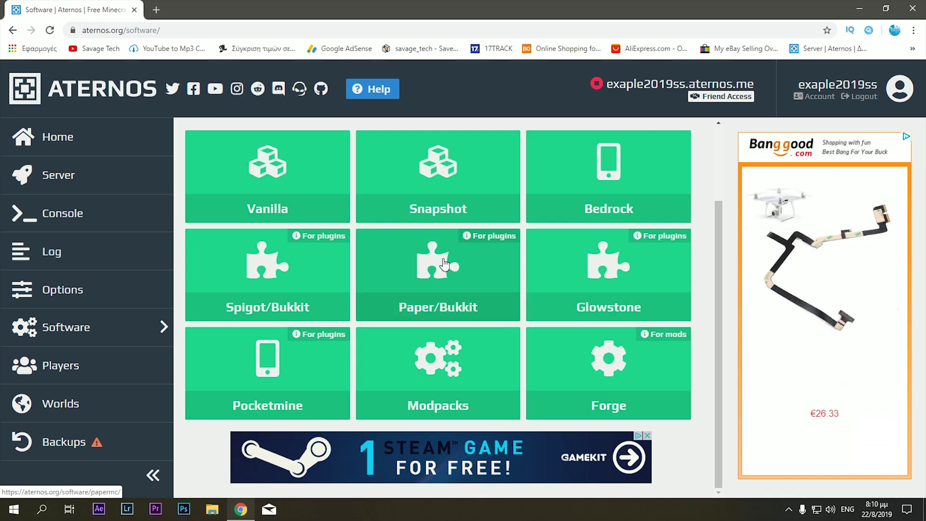
{"action": "left_click", "coordinate": [147, 373]}
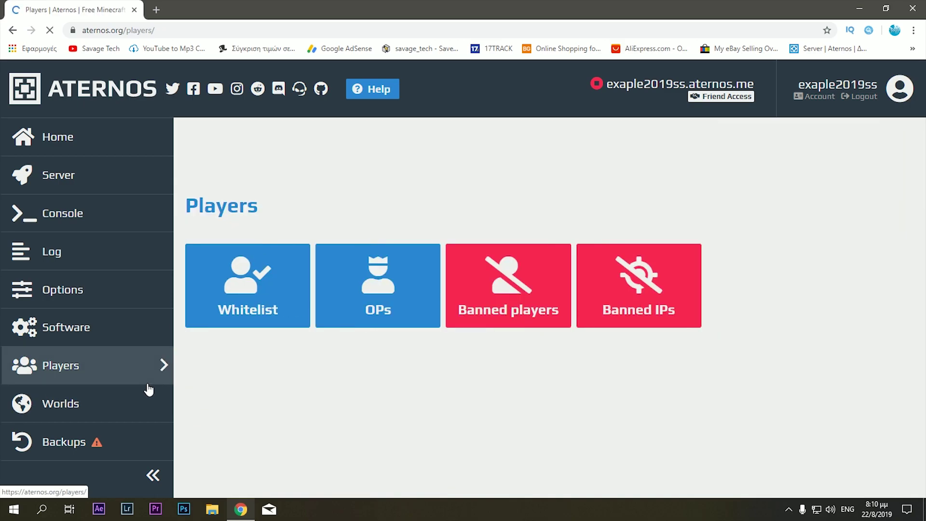
{"action": "left_click", "coordinate": [384, 308]}
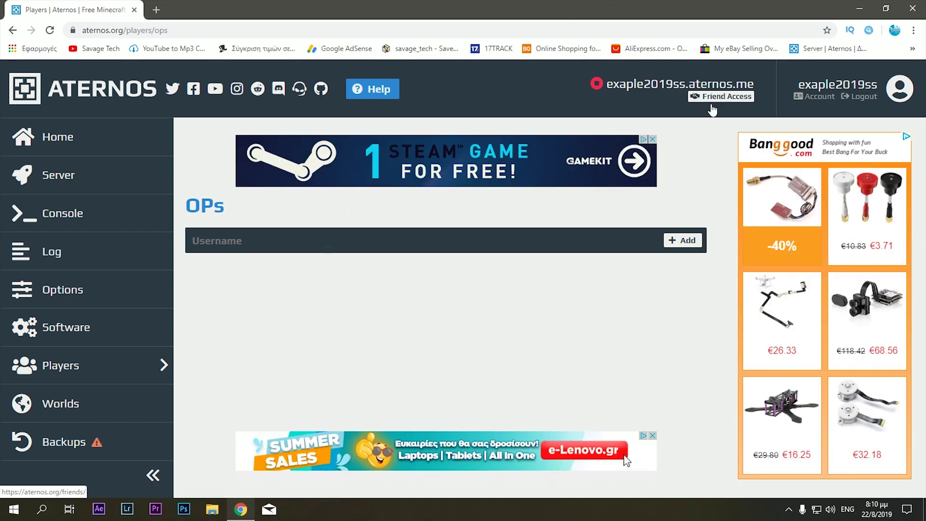
{"action": "left_click", "coordinate": [730, 97]}
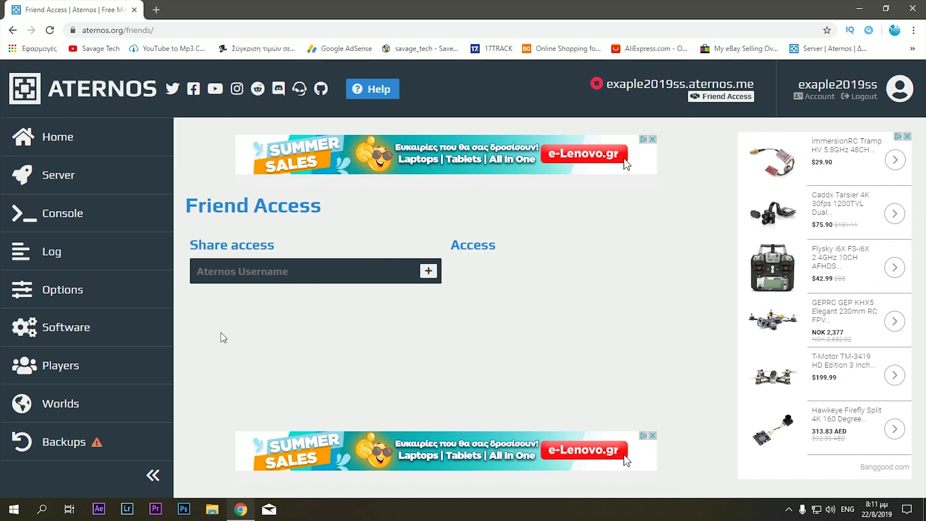
- View the Worlds page, cancel the world upload file picker, and return Home
{"action": "left_click", "coordinate": [91, 409]}
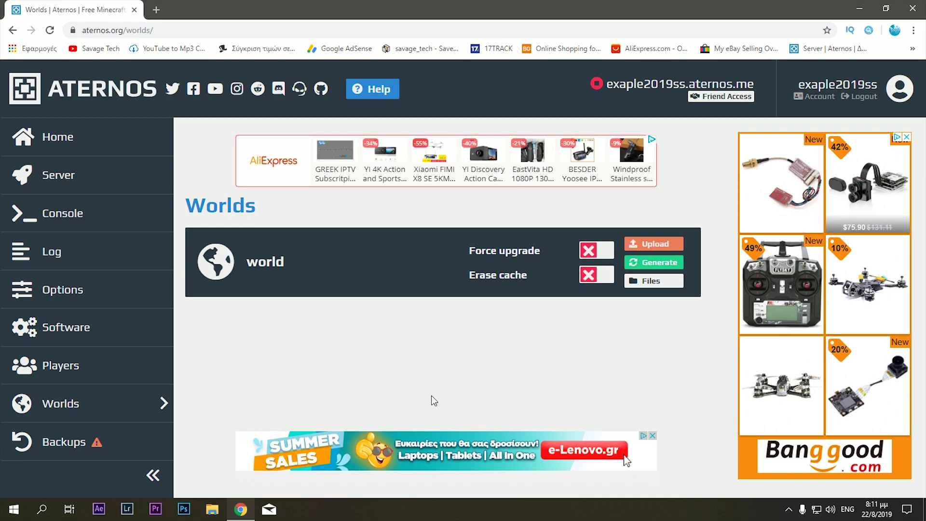
{"action": "left_click", "coordinate": [653, 246]}
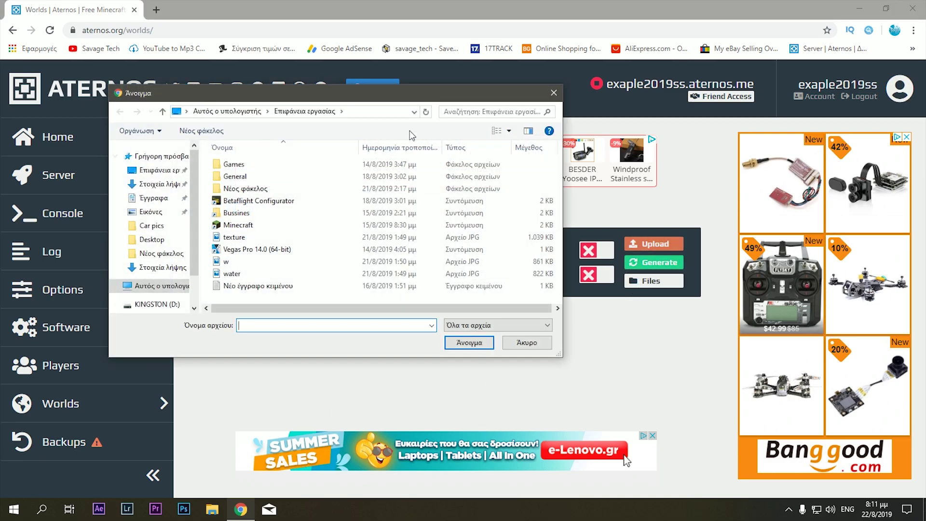
{"action": "left_click", "coordinate": [553, 93]}
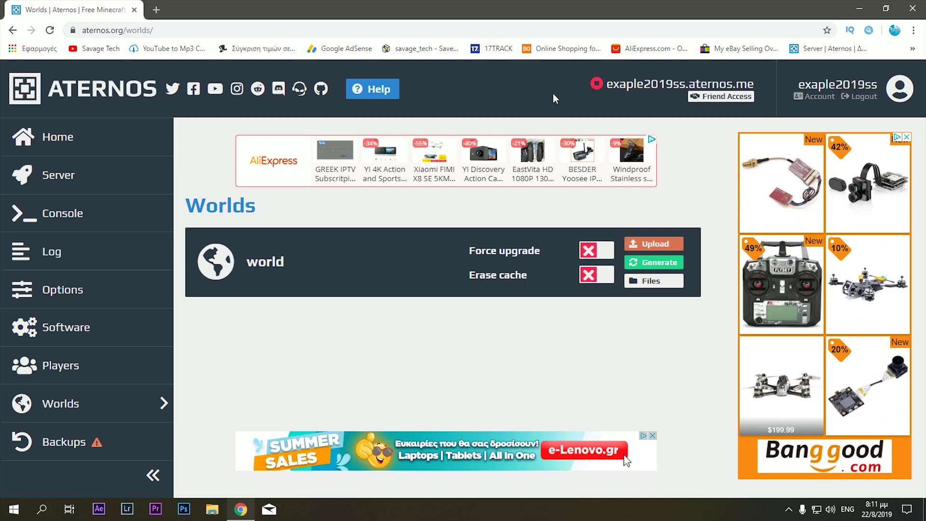
{"action": "left_click", "coordinate": [58, 137]}
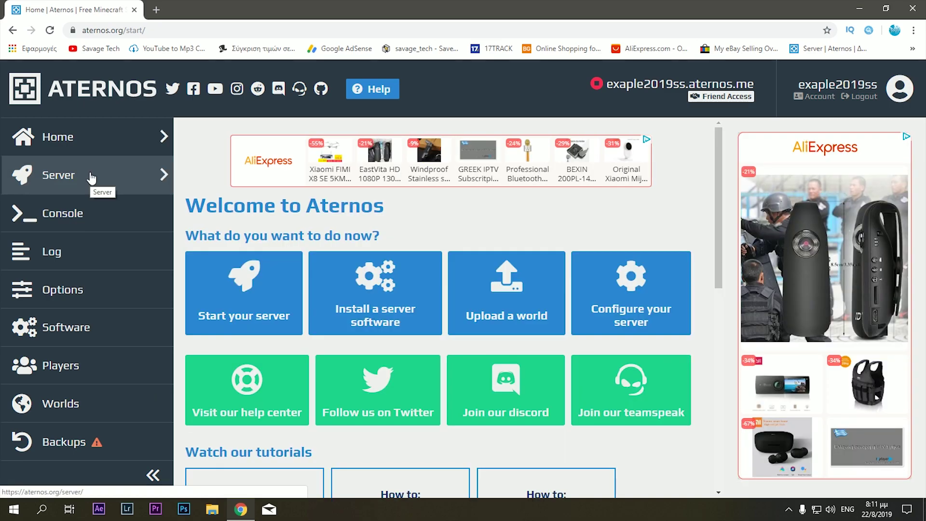
- Start the server, accepting the Mojang EULA and allowing queue notifications
{"action": "left_click", "coordinate": [91, 178]}
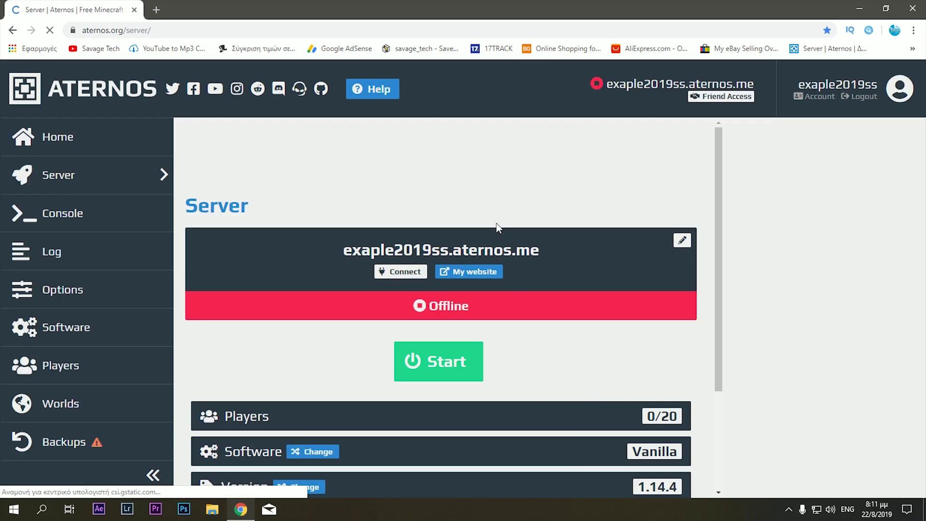
{"action": "left_click", "coordinate": [457, 362]}
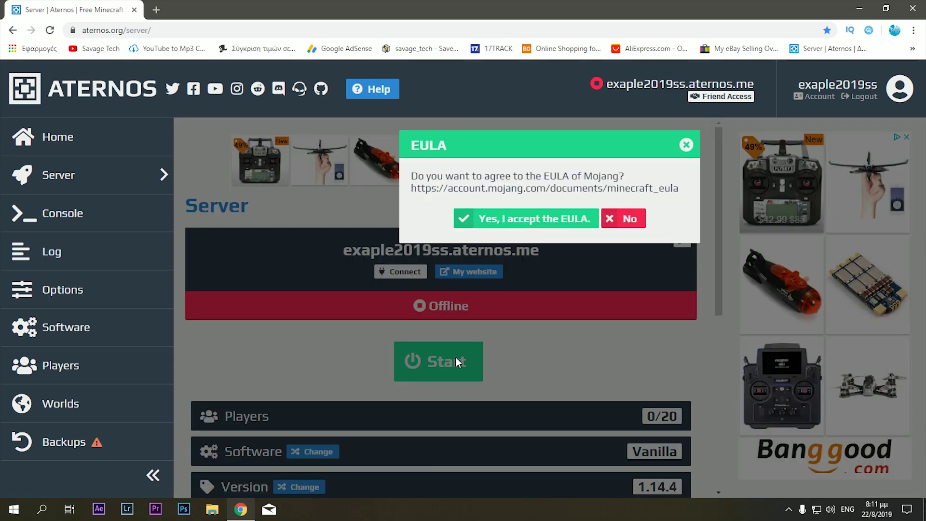
{"action": "left_click", "coordinate": [532, 220]}
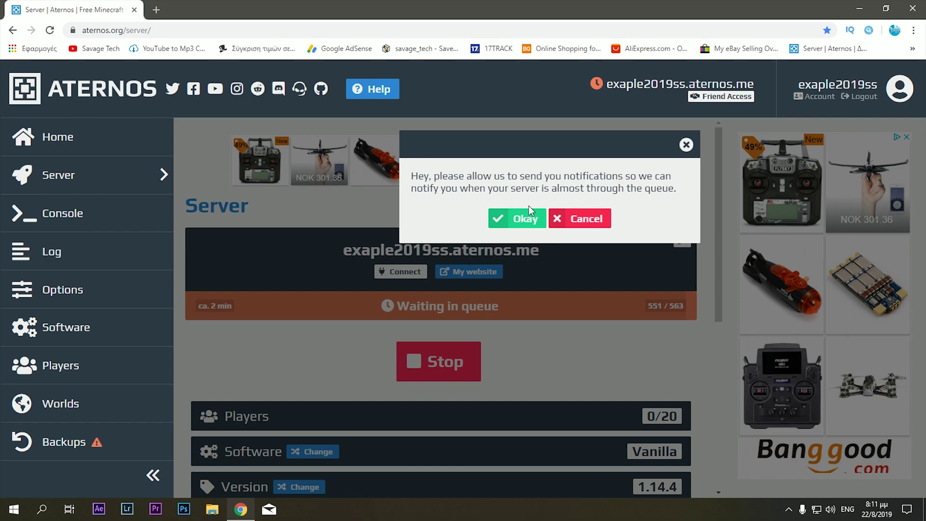
{"action": "left_click", "coordinate": [528, 219]}
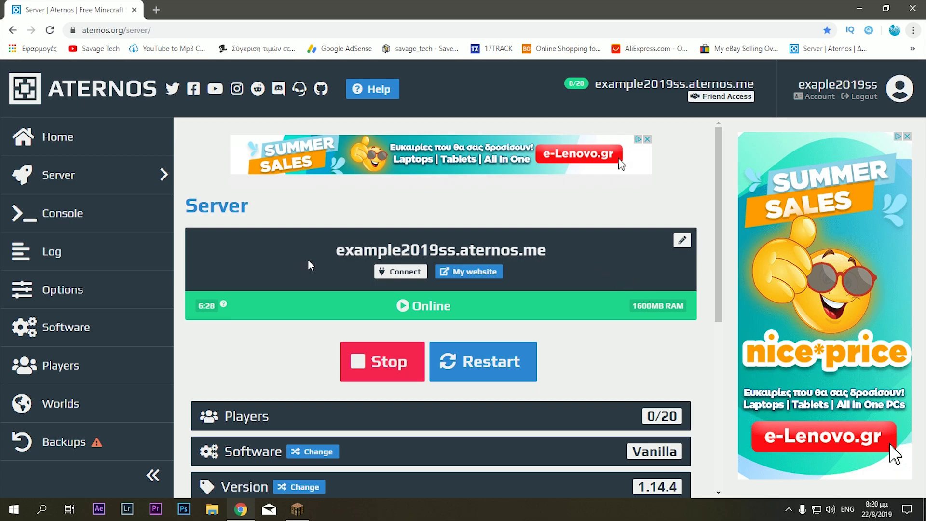
- Select the Aternos server address and copy it to the clipboard
{"action": "left_click_drag", "start_coordinate": [338, 248], "coordinate": [547, 255]}
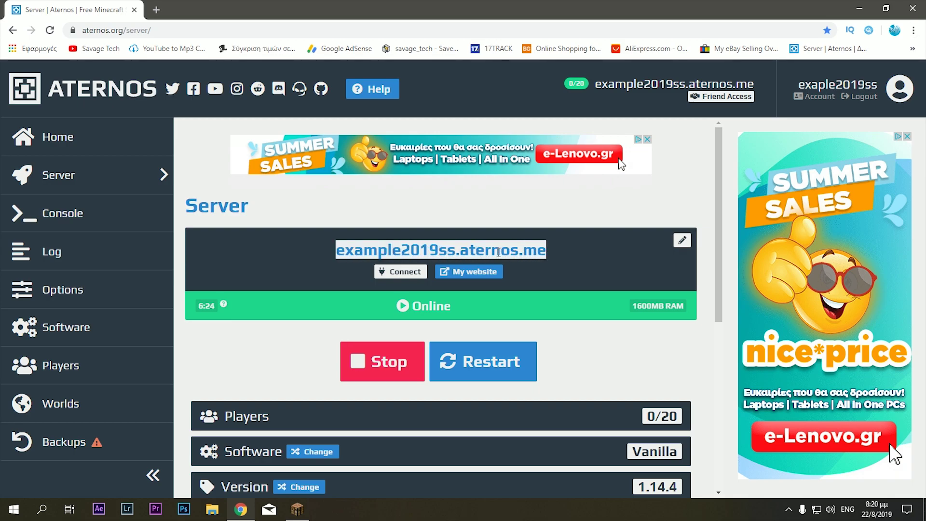
{"action": "right_click", "coordinate": [490, 244]}
{"action": "left_click", "coordinate": [506, 253]}
{"action": "left_click", "coordinate": [526, 255]}
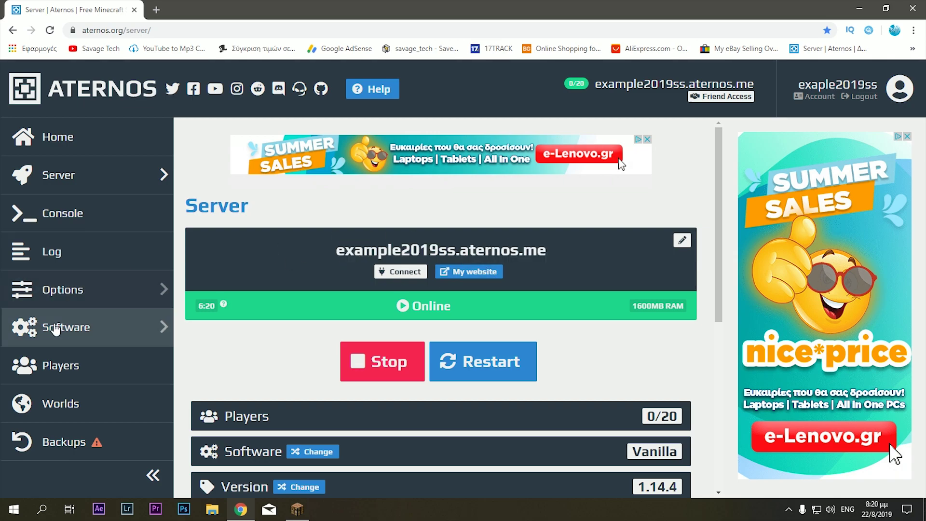
- Turn the whitelist off in server Options, then bring up Minecraft's multiplayer server list
{"action": "left_click", "coordinate": [104, 300]}
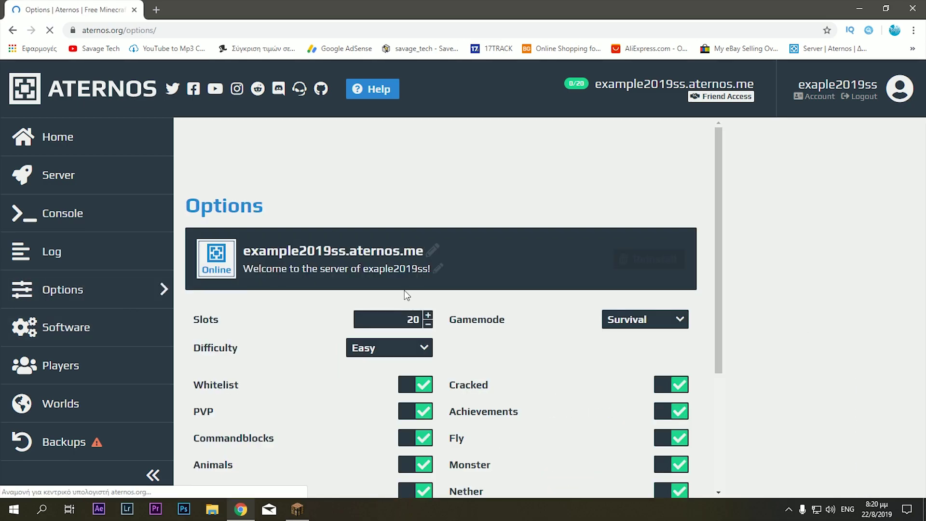
{"action": "scroll", "coordinate": [423, 390], "scroll_direction": "down", "scroll_amount": 2}
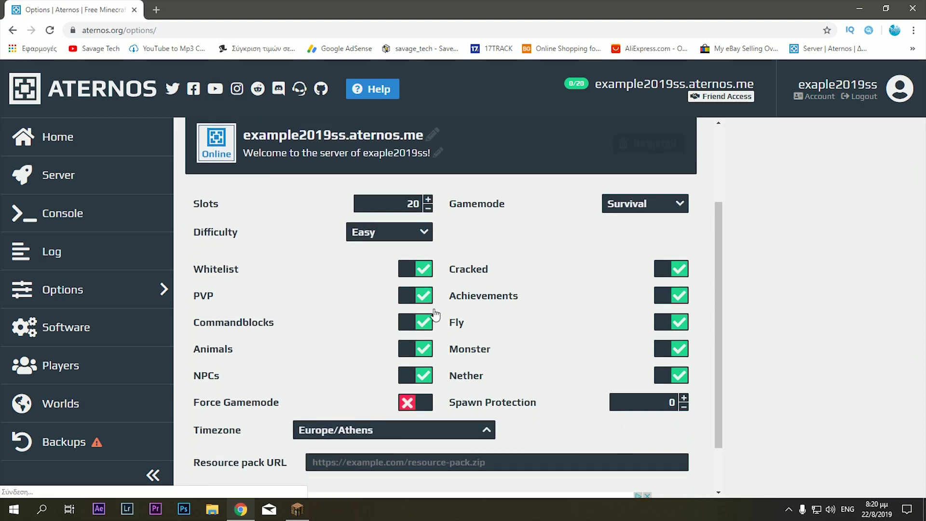
{"action": "left_click", "coordinate": [424, 276]}
{"action": "scroll", "coordinate": [505, 345], "scroll_direction": "up", "scroll_amount": 2}
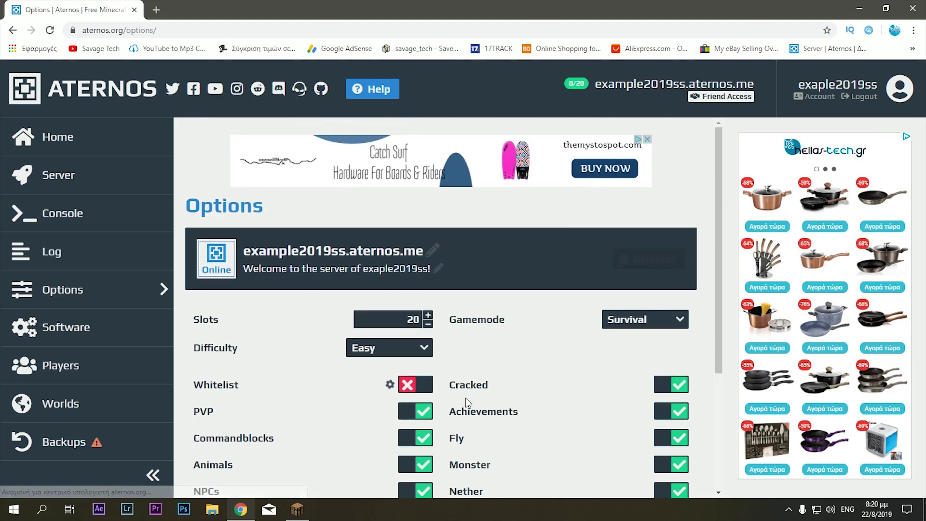
{"action": "left_click", "coordinate": [297, 510]}
{"action": "left_click", "coordinate": [476, 280]}
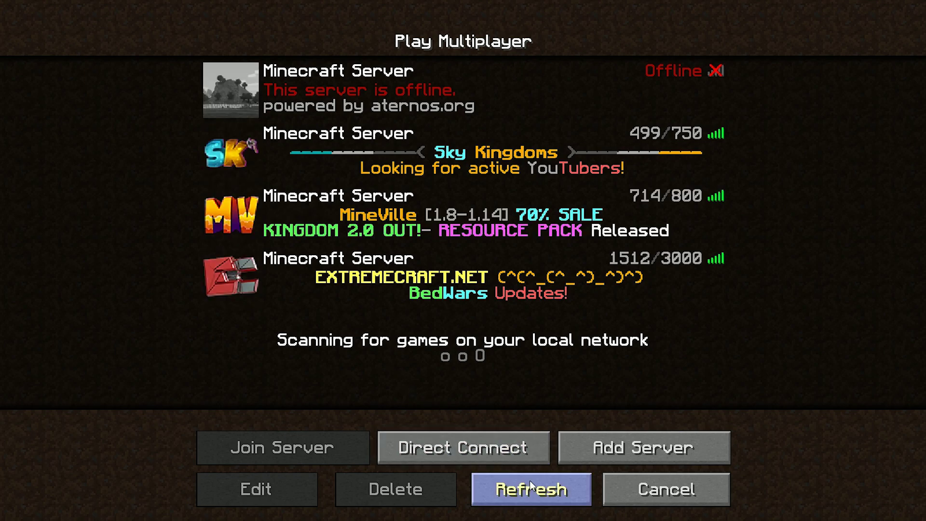
- Add a server entry with the pasted Aternos address and join it once it shows 0/20 players
{"action": "left_click", "coordinate": [635, 459]}
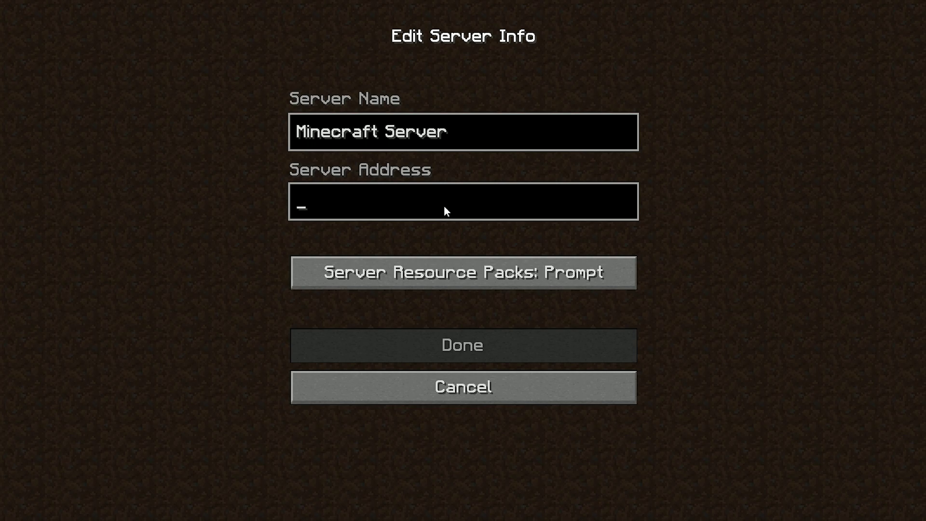
{"action": "key", "text": "ctrl+v"}
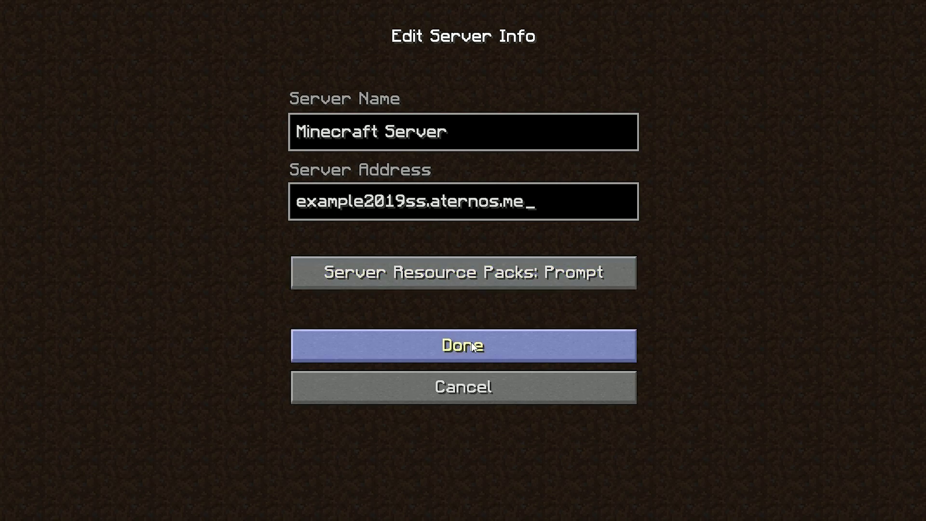
{"action": "left_click", "coordinate": [497, 335]}
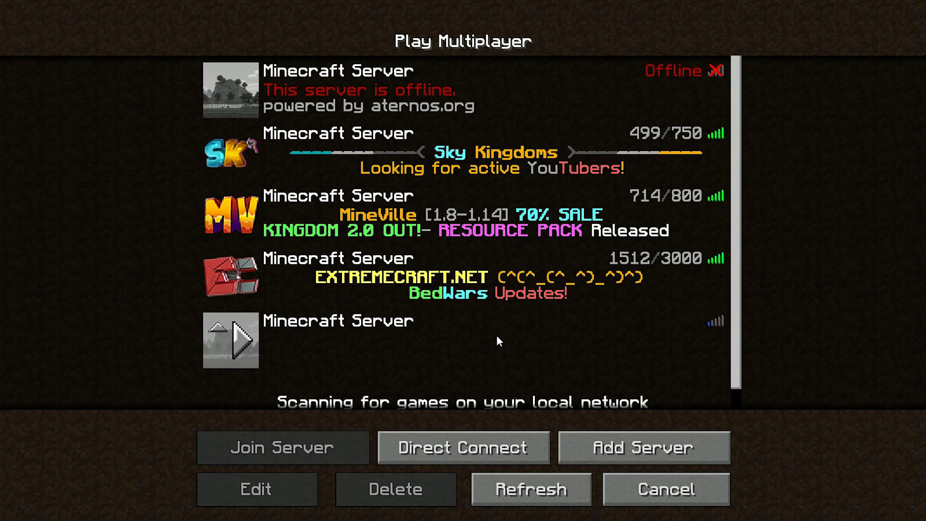
{"action": "mouse_move", "coordinate": [545, 347]}
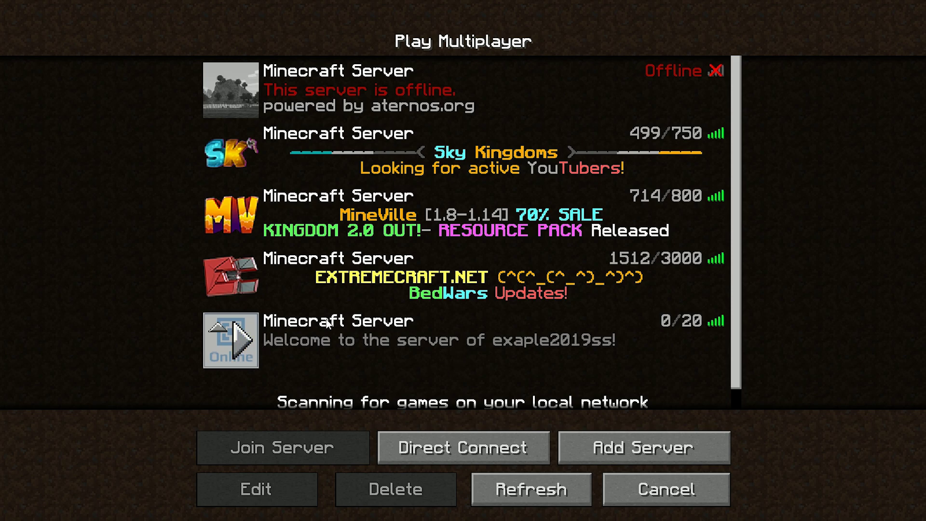
{"action": "double_click", "coordinate": [484, 343]}
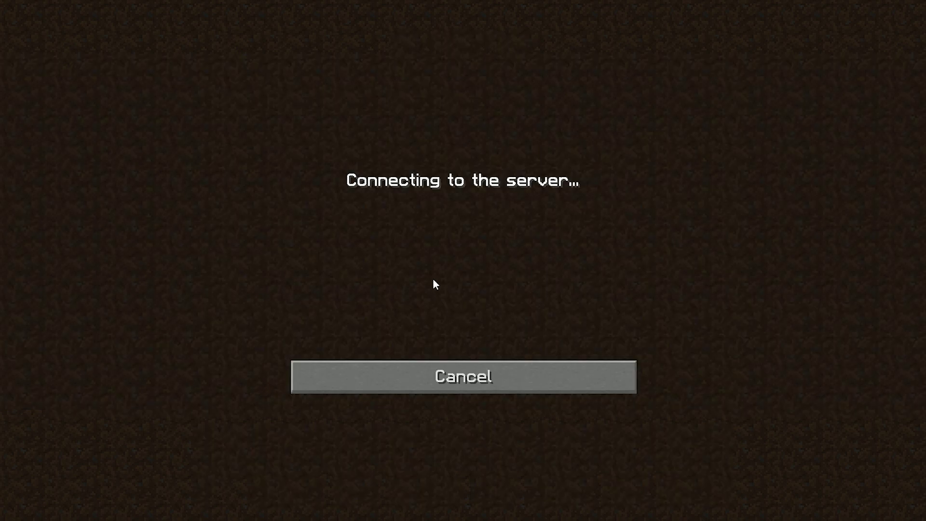